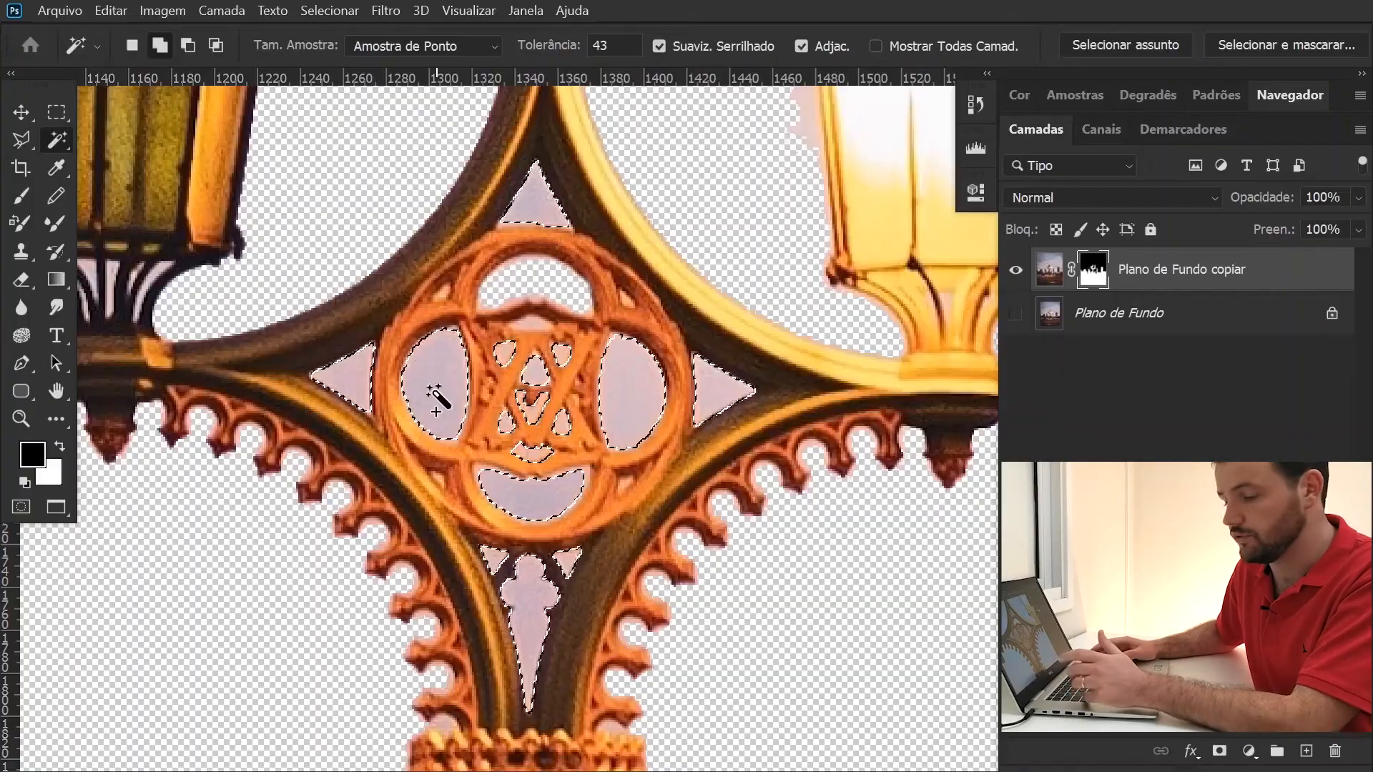
# Fill the selected sky gaps in the lamp's central ornament with black on the layer mask at 100% opacity and deselect
pyautogui.hotkey('shift', 'F5')
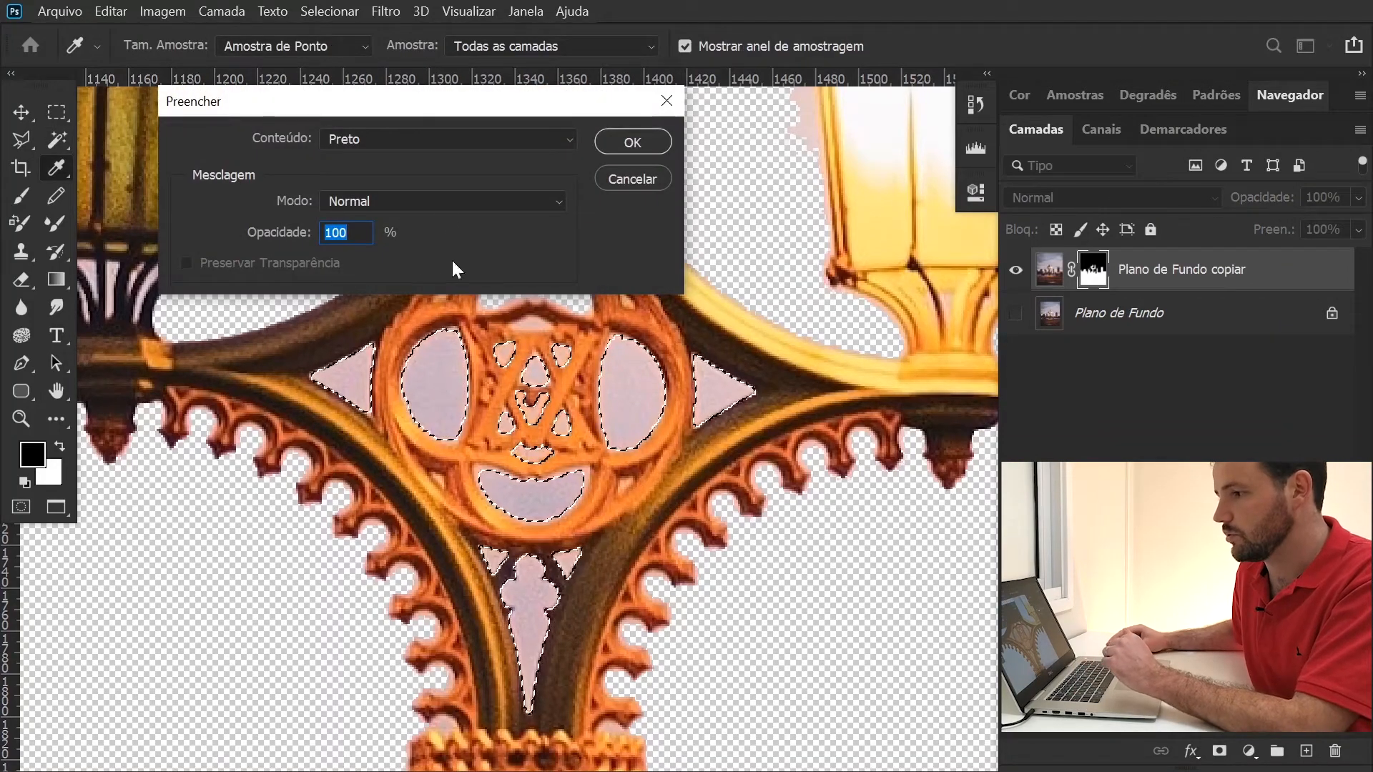
pyautogui.moveTo(461, 103); pyautogui.dragTo(532, 151)
pyautogui.click(552, 189)
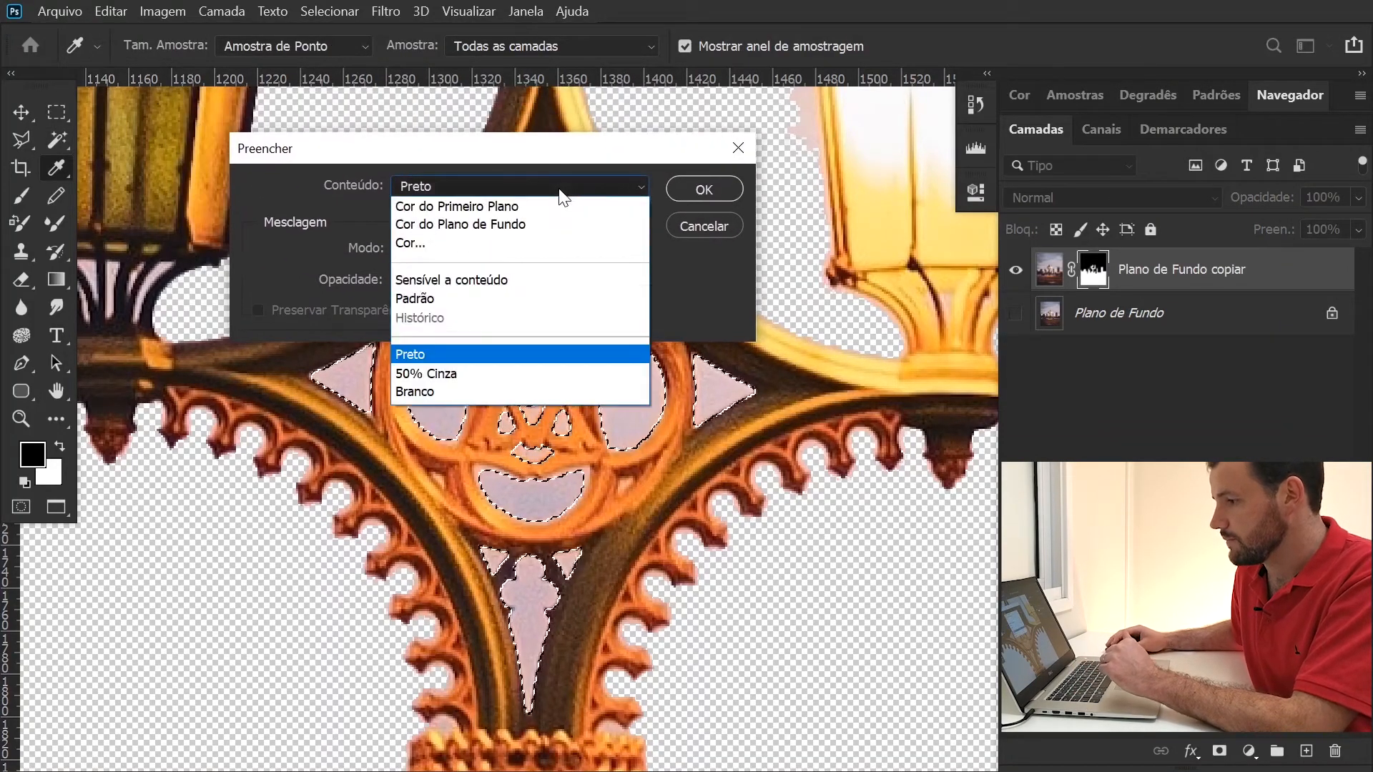
pyautogui.click(535, 367)
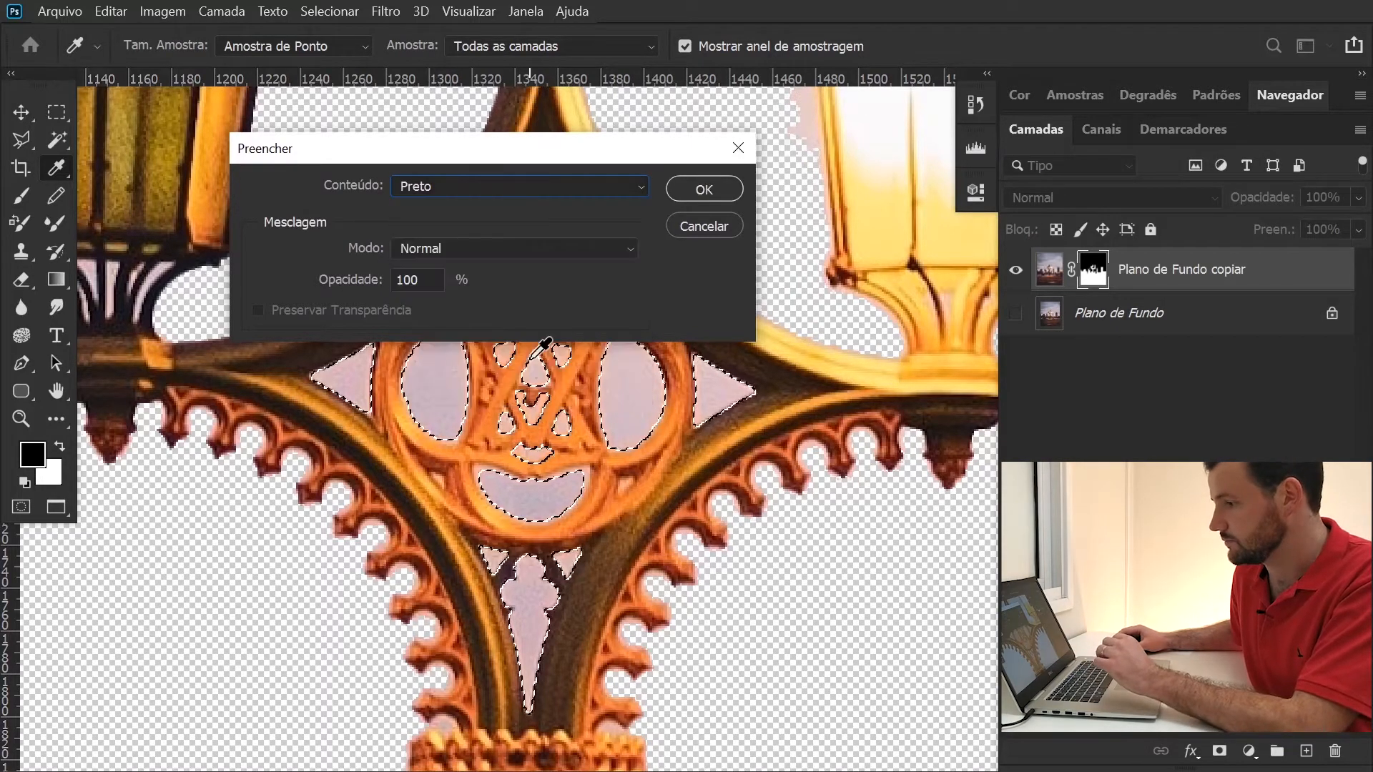
pyautogui.click(704, 190)
pyautogui.press('w')
pyautogui.hotkey('ctrl', 'd')
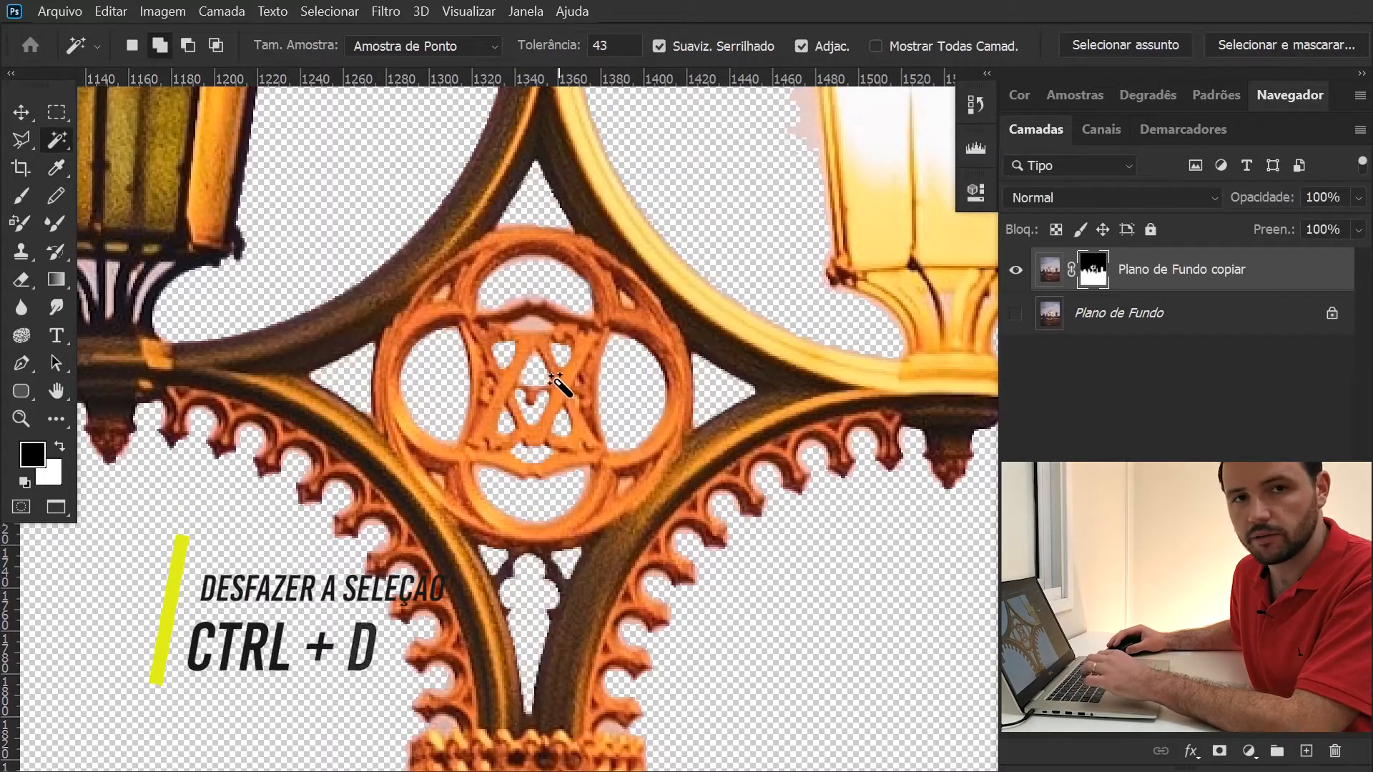
# Paint out the leftover sky above the ornament's monogram on the mask with a 4 px black brush
pyautogui.press('b')
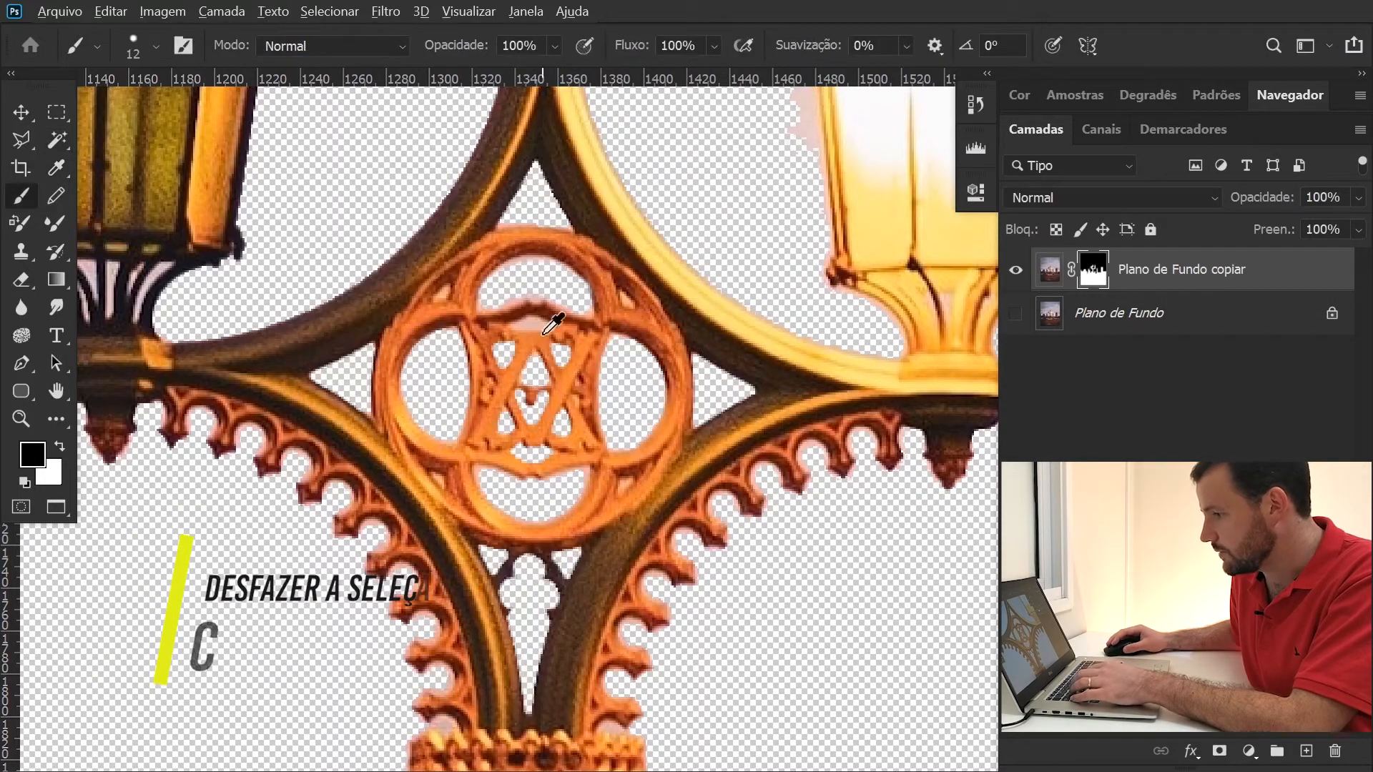
pyautogui.moveTo(522, 322); pyautogui.dragTo(517, 328)
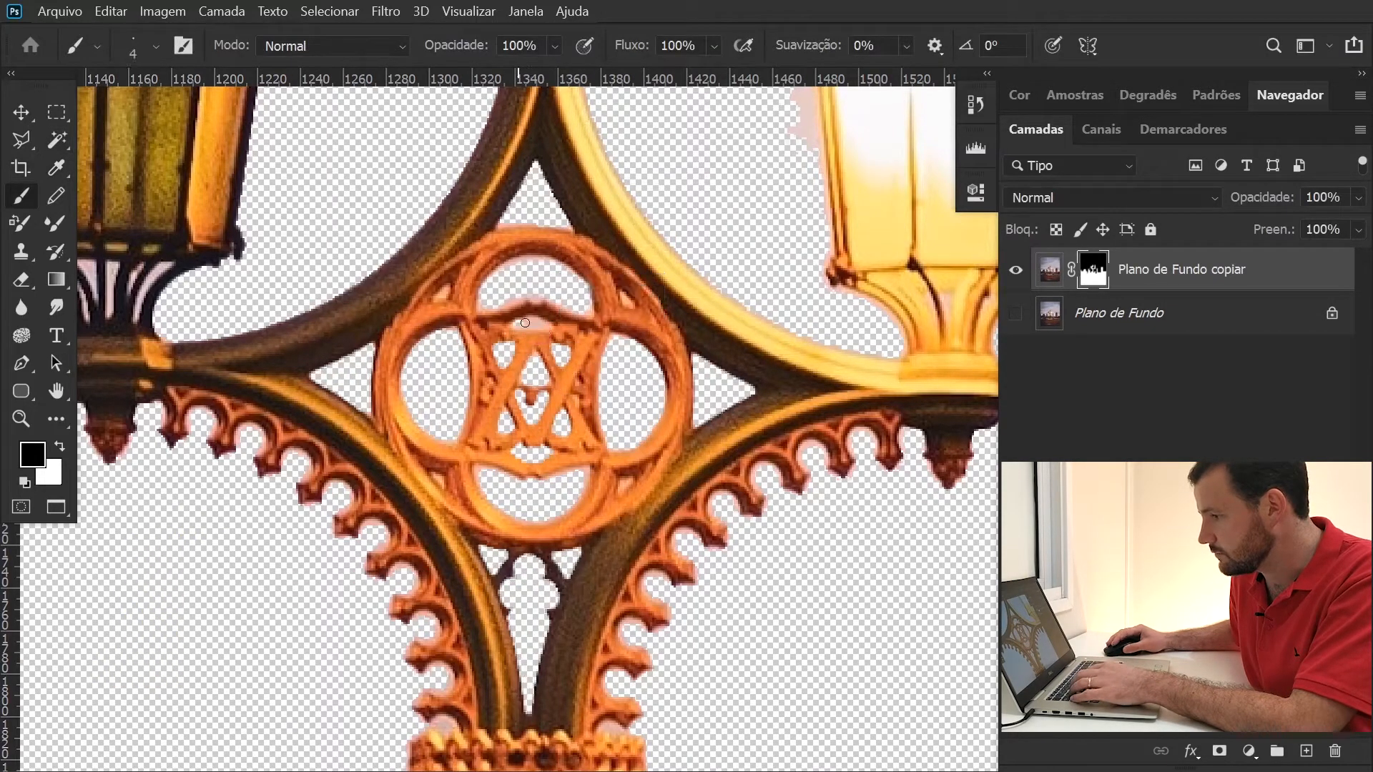
pyautogui.moveTo(762, 375)
pyautogui.mouseDown()
pyautogui.moveTo(567, 490)
pyautogui.moveTo(590, 562)
pyautogui.mouseUp()
pyautogui.moveTo(493, 383); pyautogui.dragTo(538, 293)
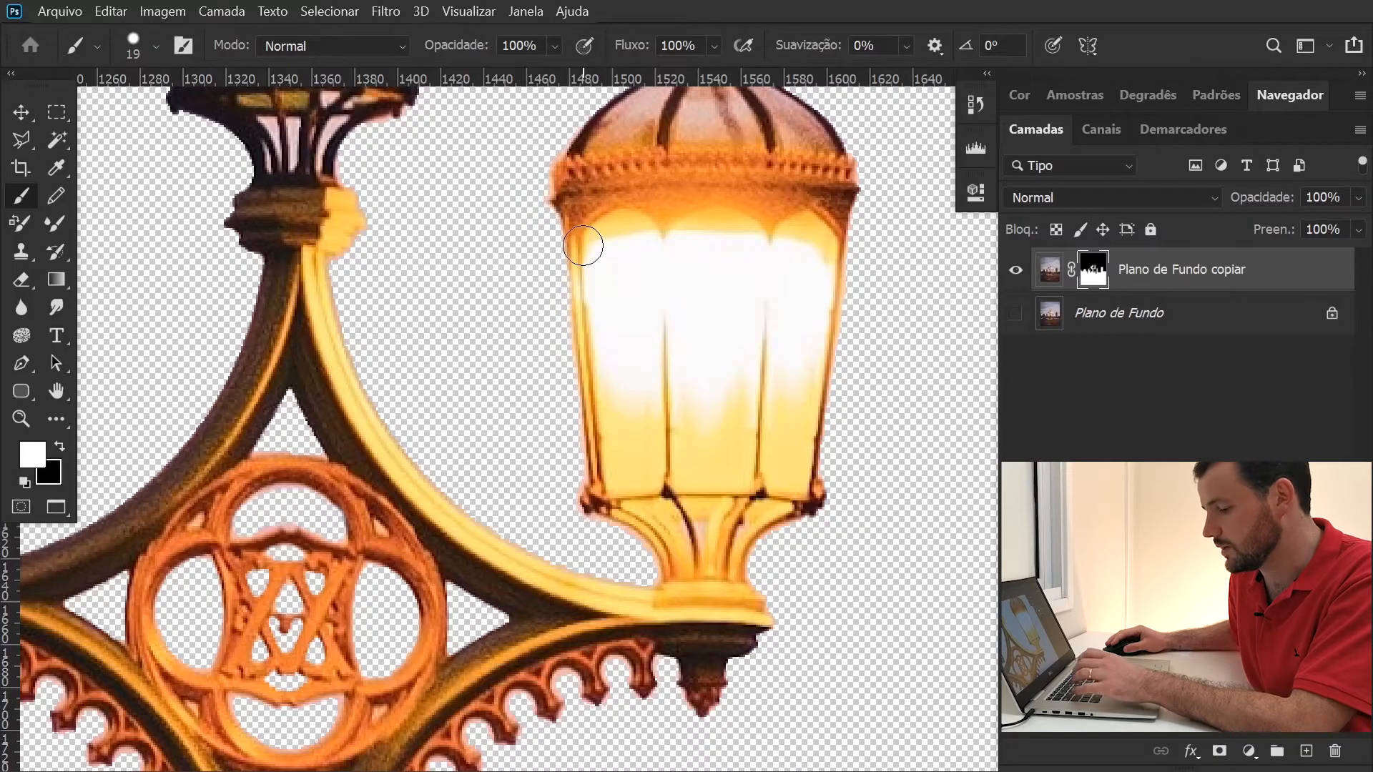
# Refine the mask edges of the lit lantern with a 19 px brush, alternating between white and black
pyautogui.press('x')
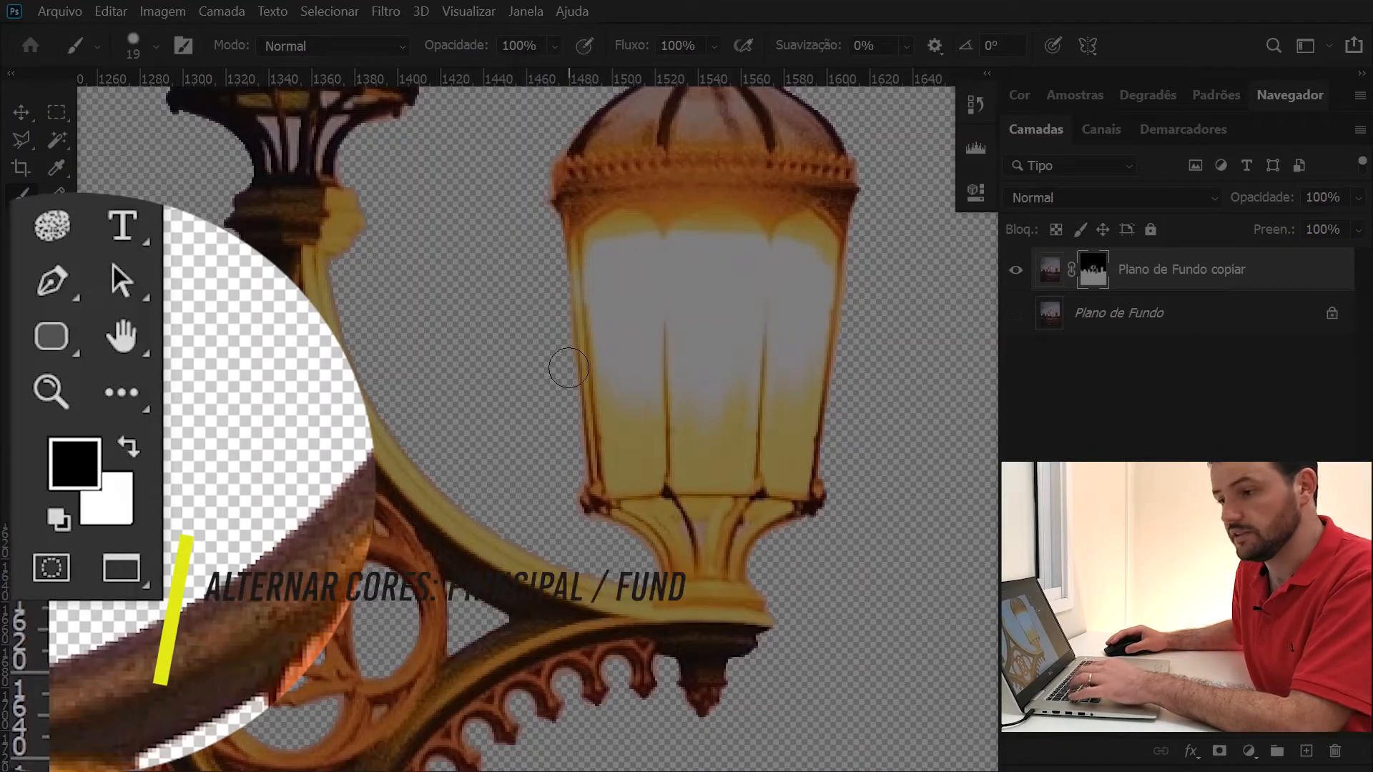
pyautogui.press('x')
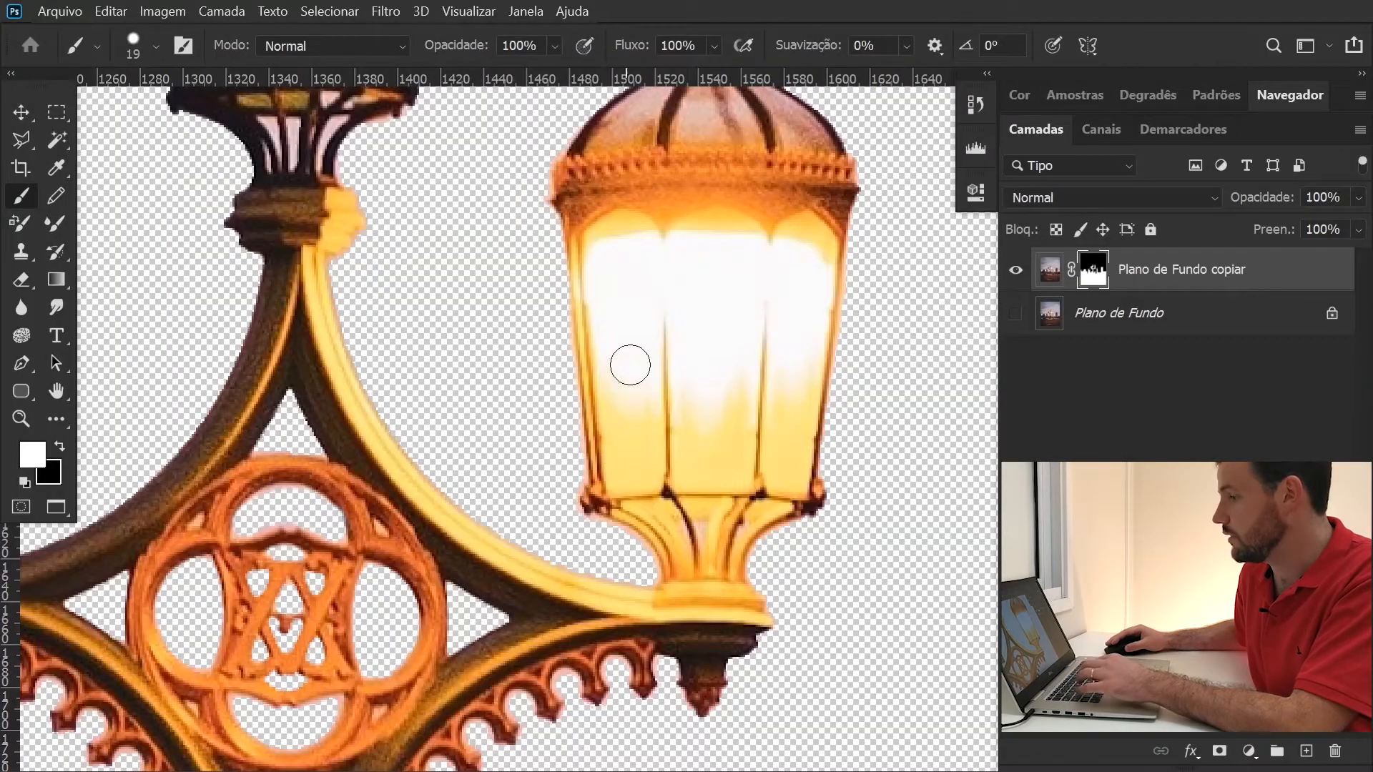
pyautogui.moveTo(611, 171); pyautogui.dragTo(597, 286)
pyautogui.press('x')
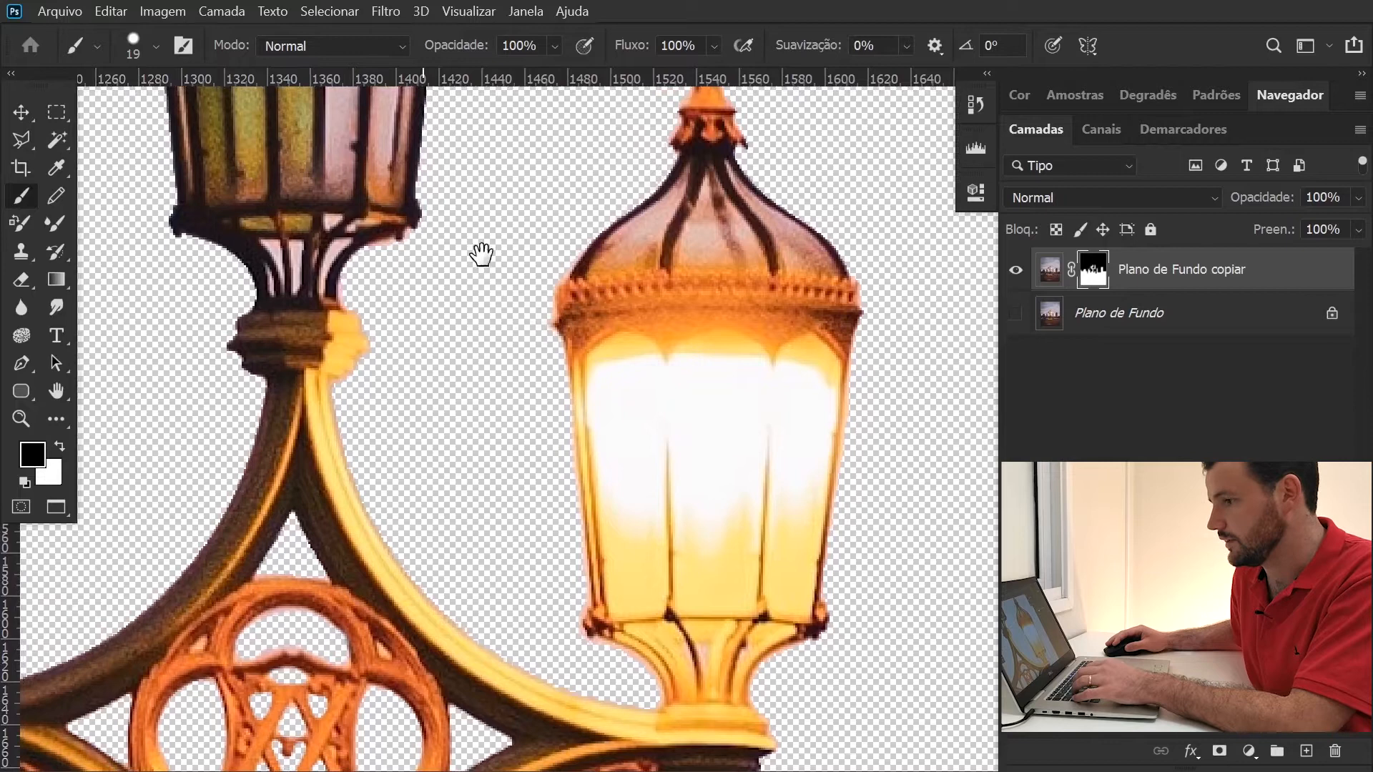
# Select the sky seen through the middle lantern's neck and panes with the Magic Wand and hide it with black on the layer mask
pyautogui.moveTo(481, 258); pyautogui.dragTo(708, 386)
pyautogui.keyDown('ctrl'); pyautogui.click(595, 386); pyautogui.keyUp('ctrl')
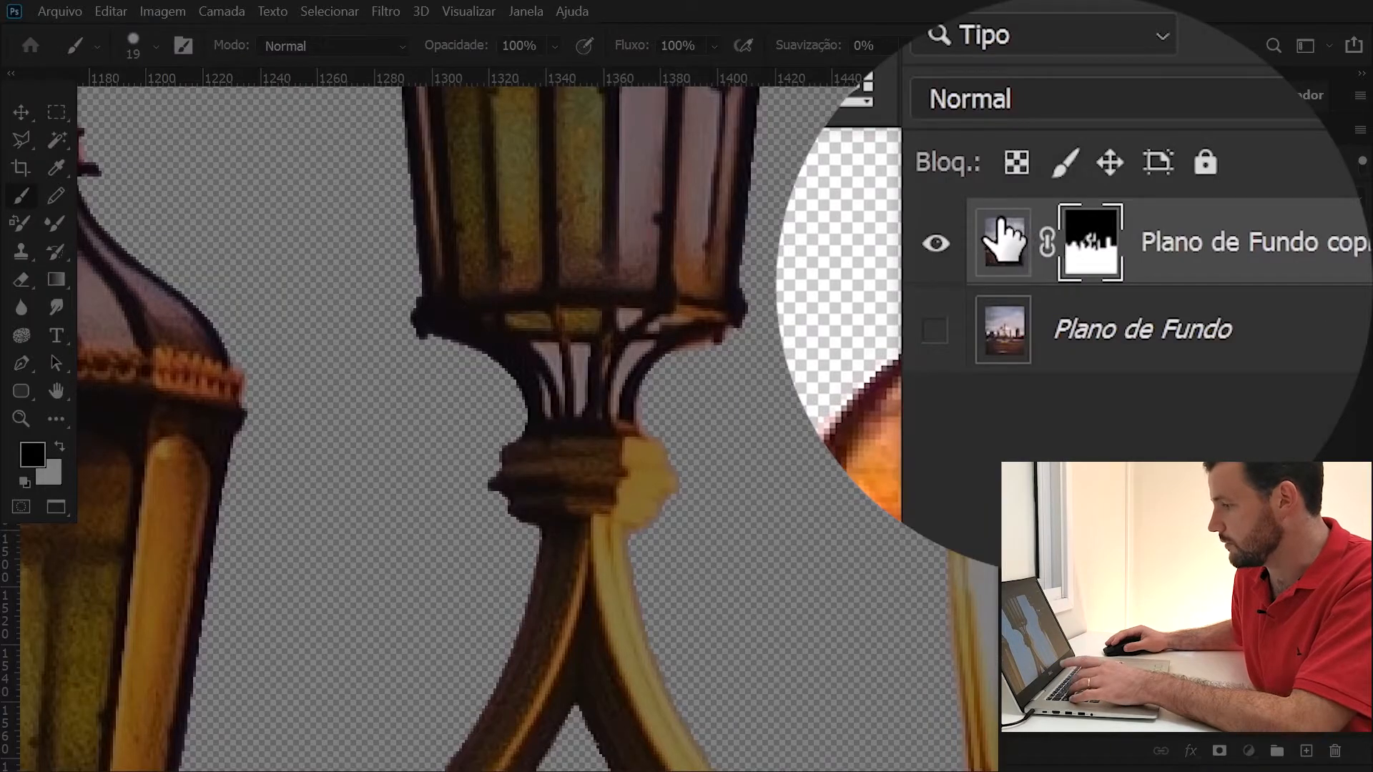
pyautogui.click(1001, 239)
pyautogui.press('w')
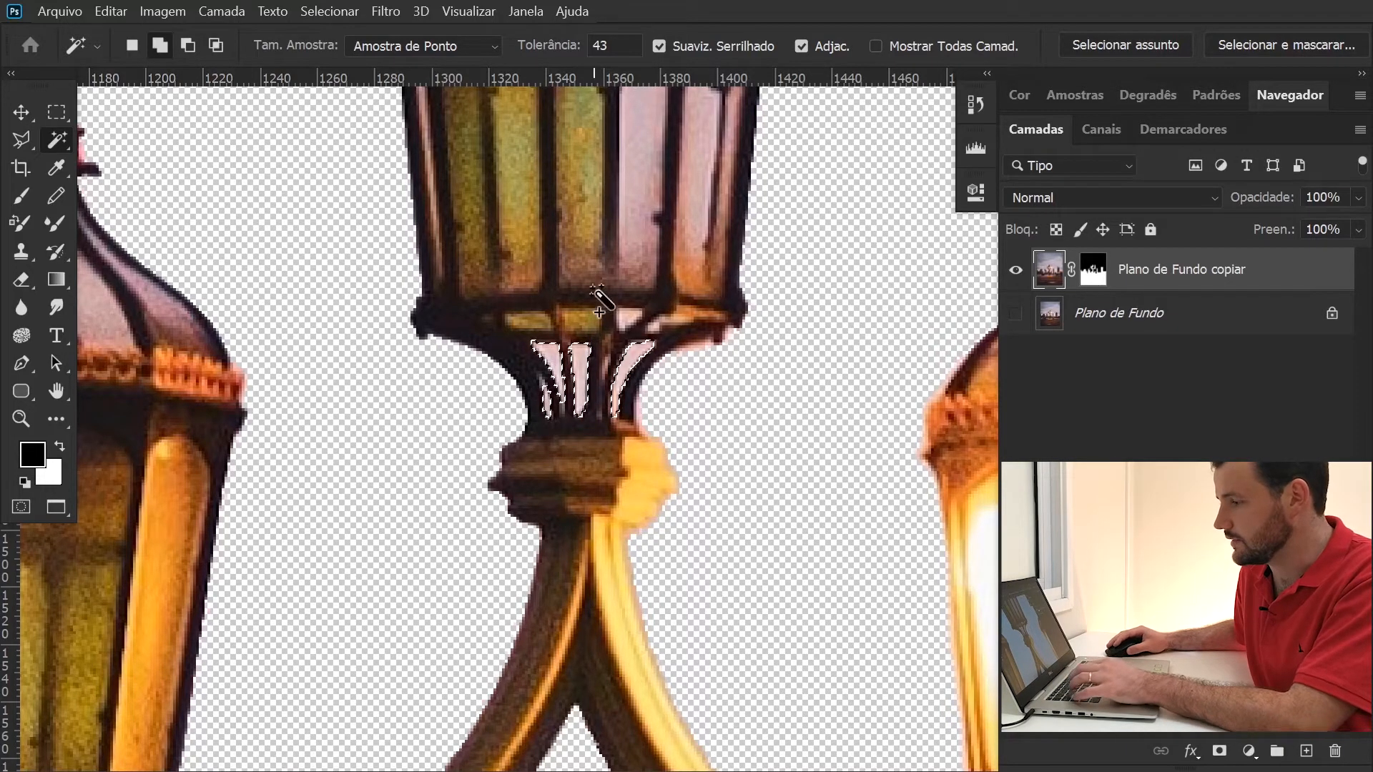
pyautogui.moveTo(600, 296); pyautogui.dragTo(602, 390)
pyautogui.click(647, 259)
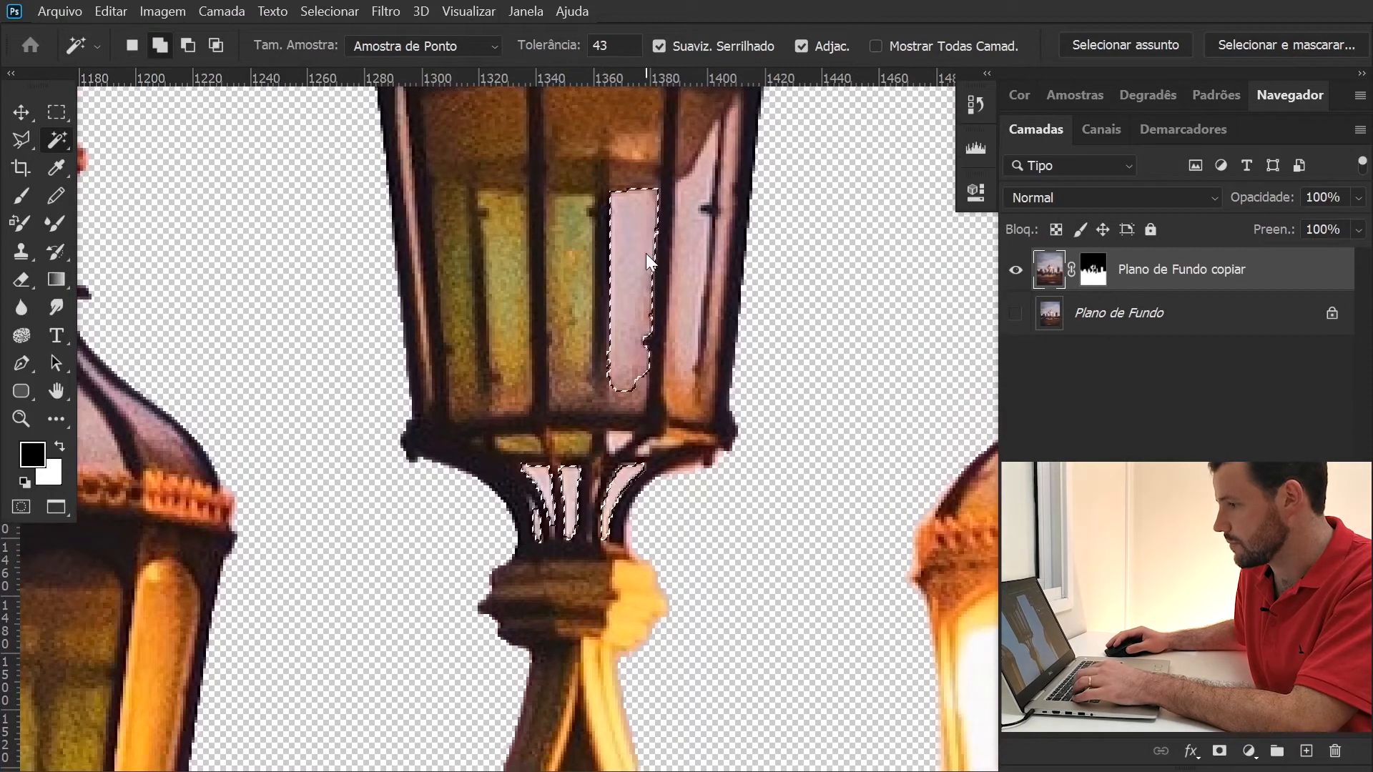
pyautogui.click(708, 200)
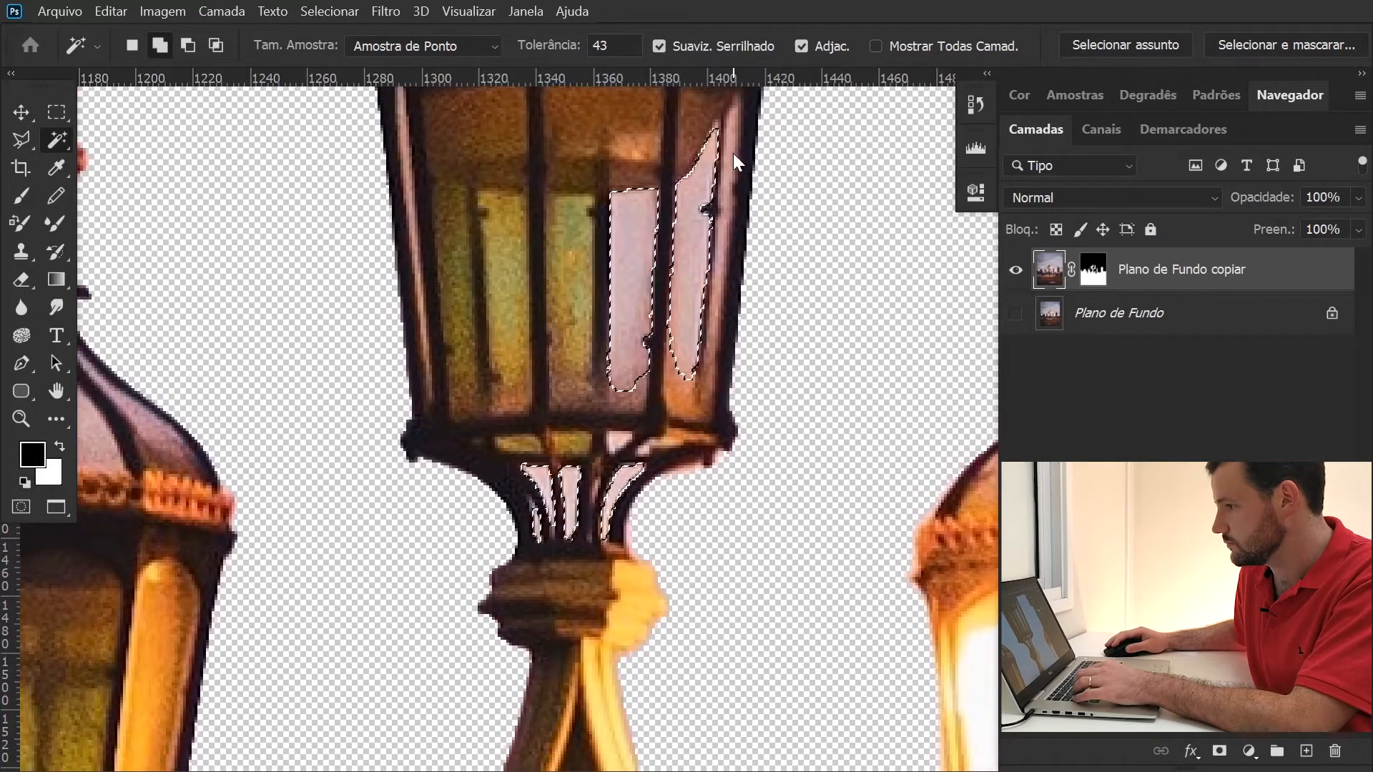
pyautogui.moveTo(813, 273); pyautogui.dragTo(809, 341)
pyautogui.moveTo(760, 387); pyautogui.dragTo(793, 384)
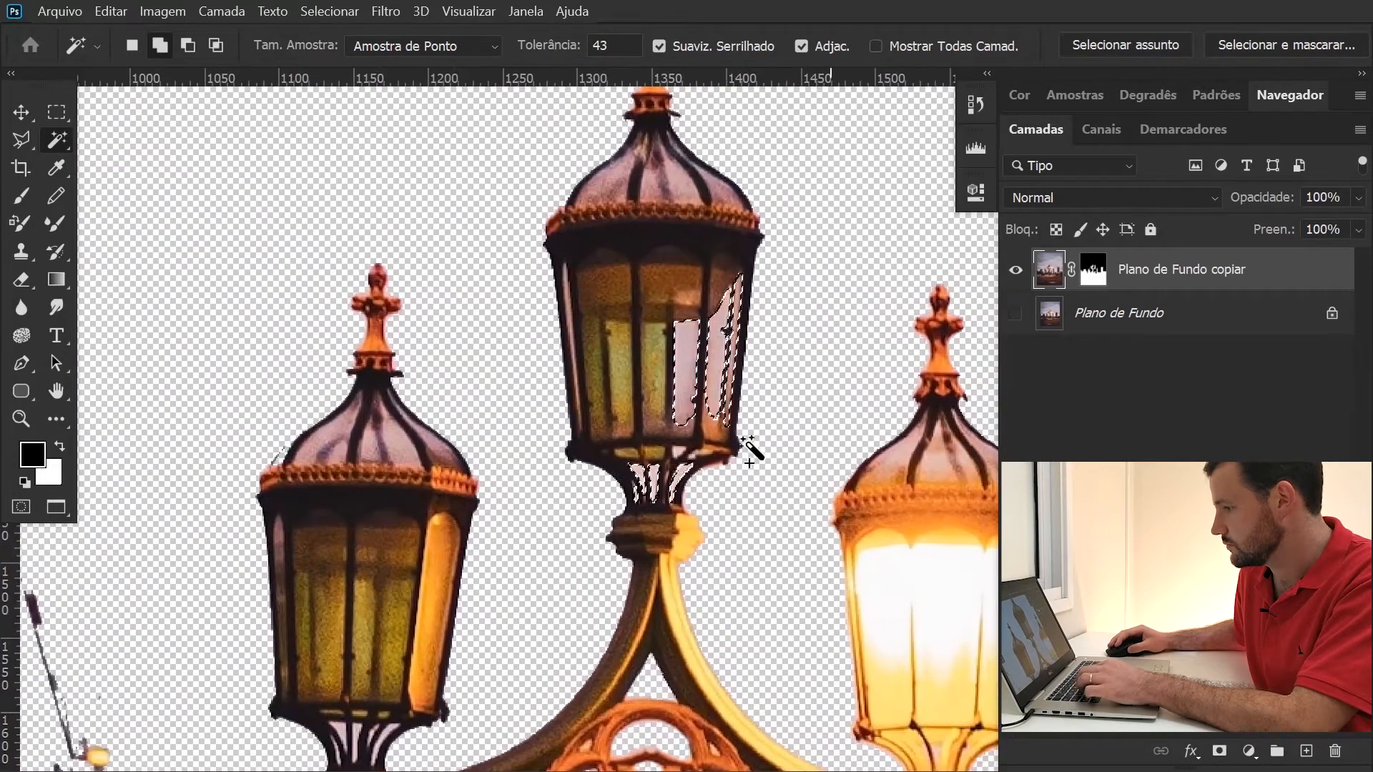
pyautogui.click(1094, 270)
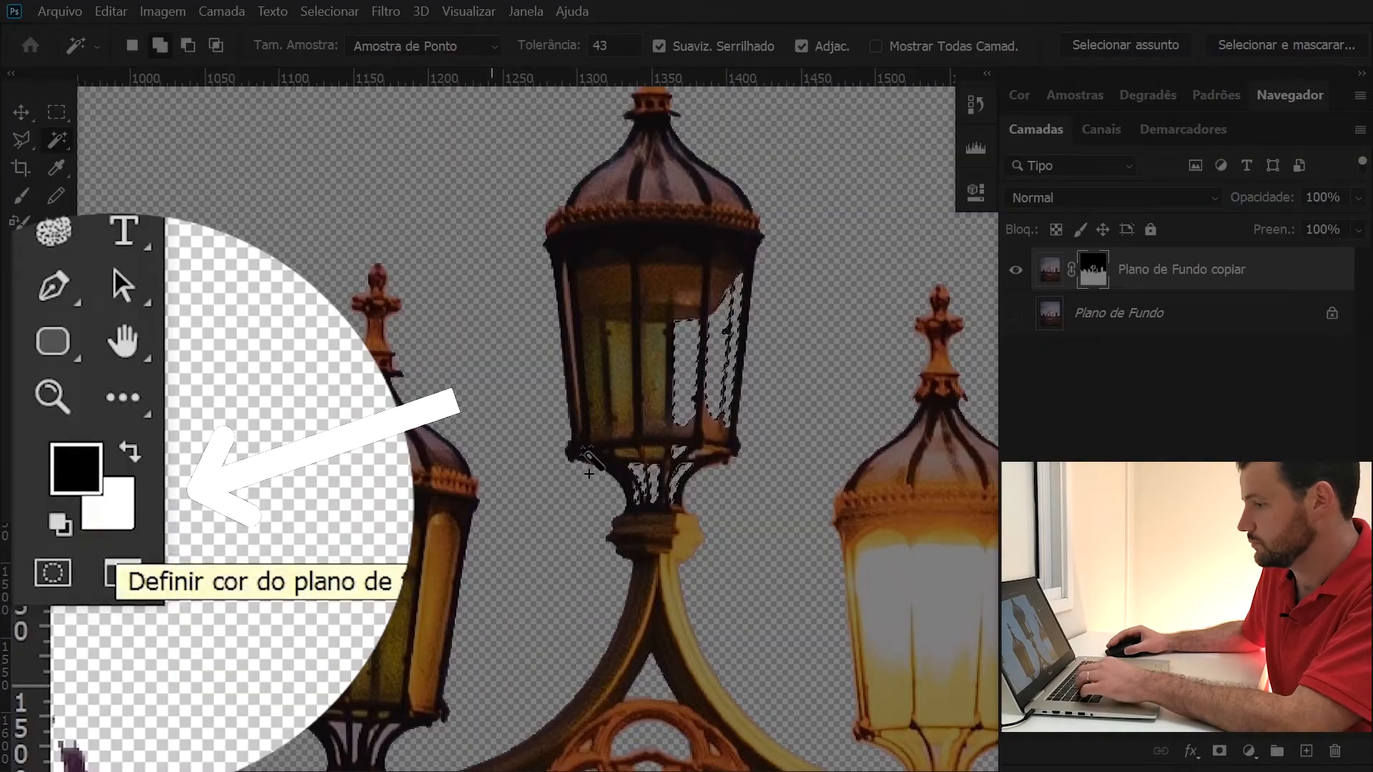
pyautogui.hotkey('ctrl', 'd')
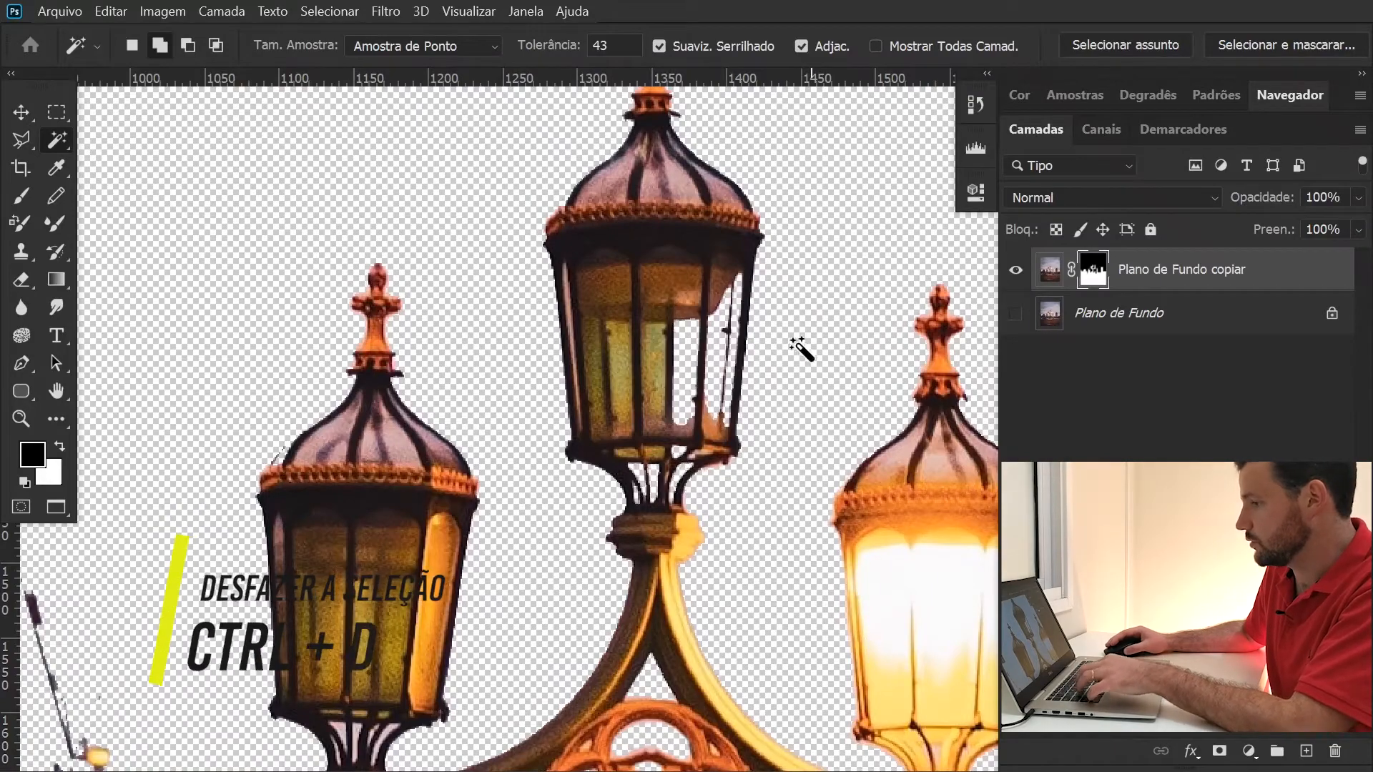
# Bring the sunset sky image into the city photo as a new layer beneath the masked Plano de Fundo copiar layer
pyautogui.press('z')
pyautogui.keyDown('alt'); pyautogui.click(595, 502); pyautogui.keyUp('alt')
pyautogui.keyDown('alt'); pyautogui.click(591, 504); pyautogui.keyUp('alt')
pyautogui.keyDown('alt'); pyautogui.click(591, 504); pyautogui.keyUp('alt')
pyautogui.keyDown('alt'); pyautogui.click(591, 505); pyautogui.keyUp('alt')
pyautogui.moveTo(590, 490); pyautogui.dragTo(585, 447)
pyautogui.click(588, 483)
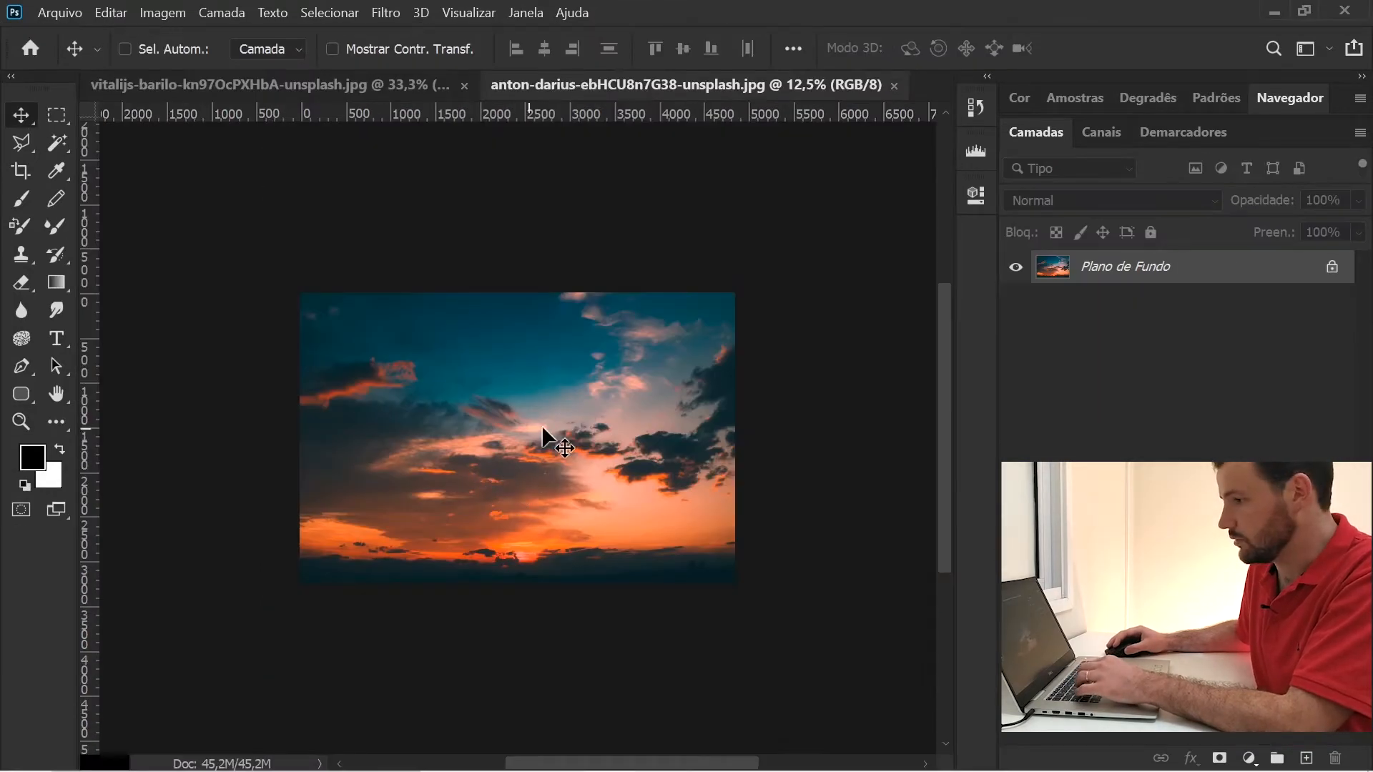
pyautogui.moveTo(514, 388)
pyautogui.mouseDown()
pyautogui.moveTo(393, 160)
pyautogui.moveTo(398, 83)
pyautogui.moveTo(522, 401)
pyautogui.mouseUp()
pyautogui.moveTo(1107, 291); pyautogui.dragTo(1134, 307)
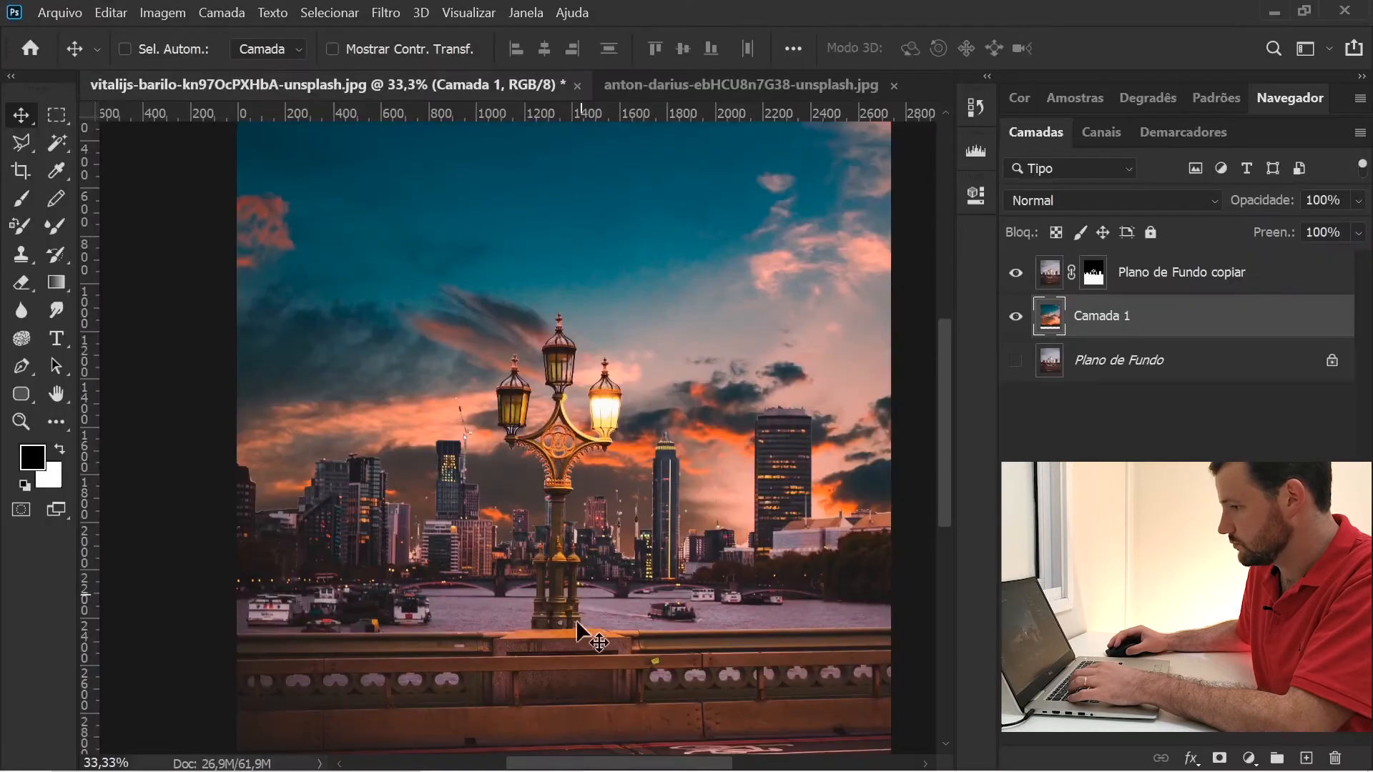
# Reposition the sunset sky layer so its glowing orange clouds sit behind the lamp post and skyline
pyautogui.moveTo(576, 620); pyautogui.dragTo(638, 402)
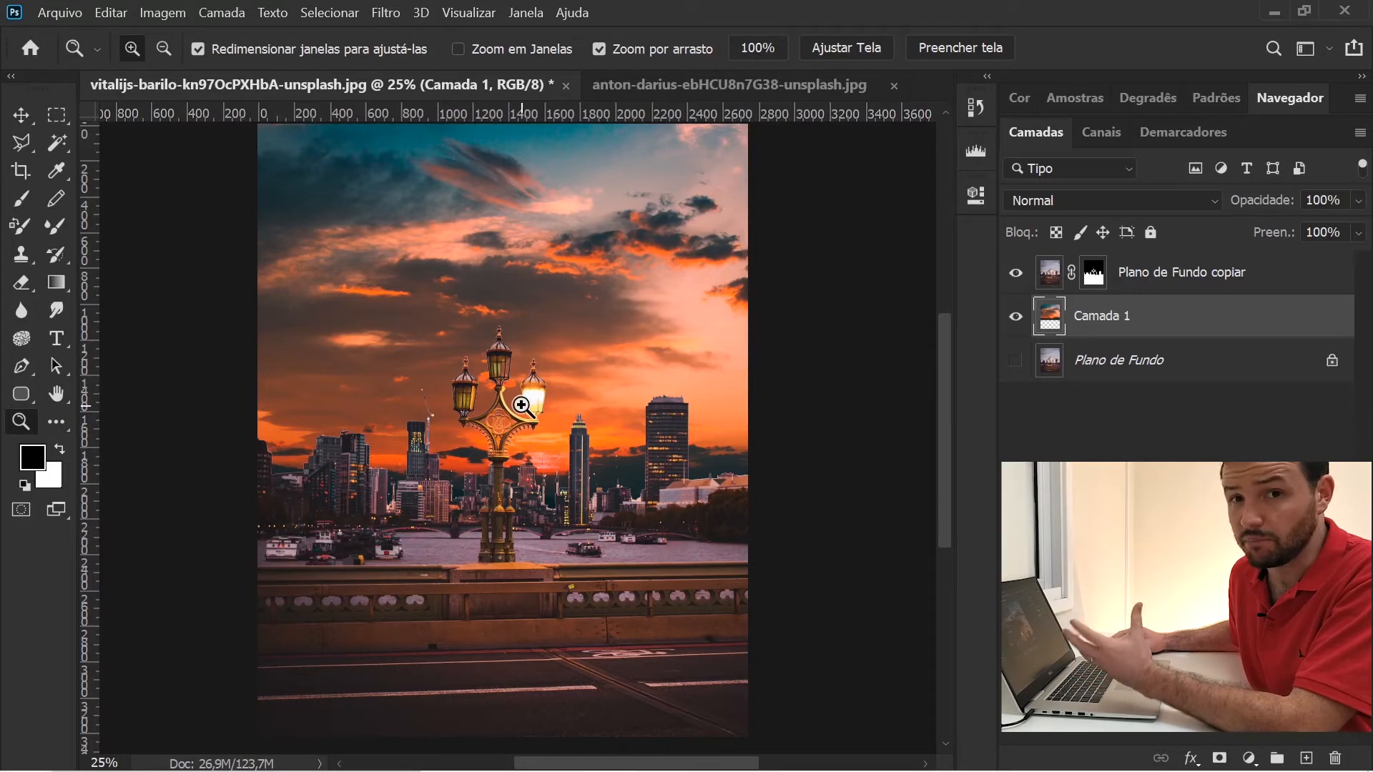
pyautogui.press('v')
pyautogui.moveTo(550, 340); pyautogui.dragTo(555, 350)
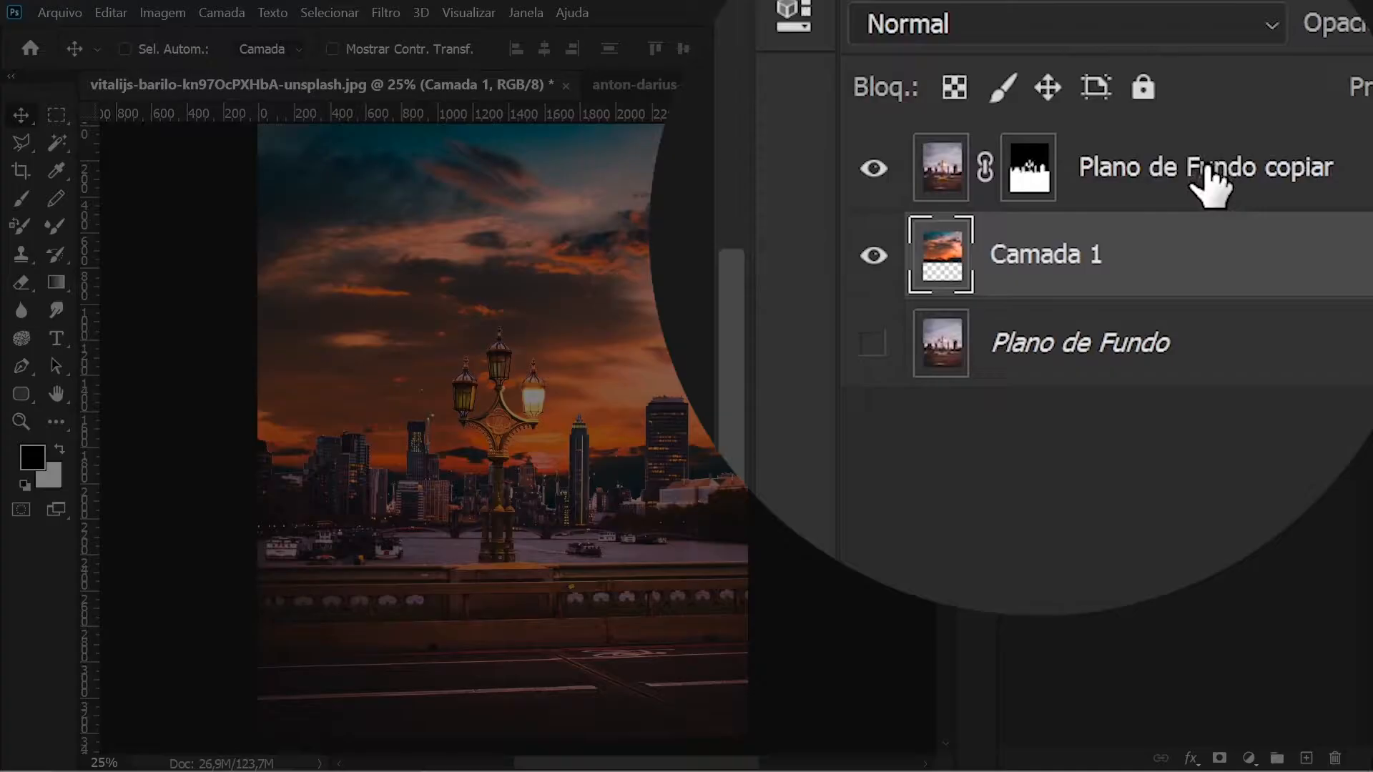
# Add a Color Lookup (Pesquisa de cores) adjustment layer above Plano de Fundo copiar
pyautogui.click(1184, 276)
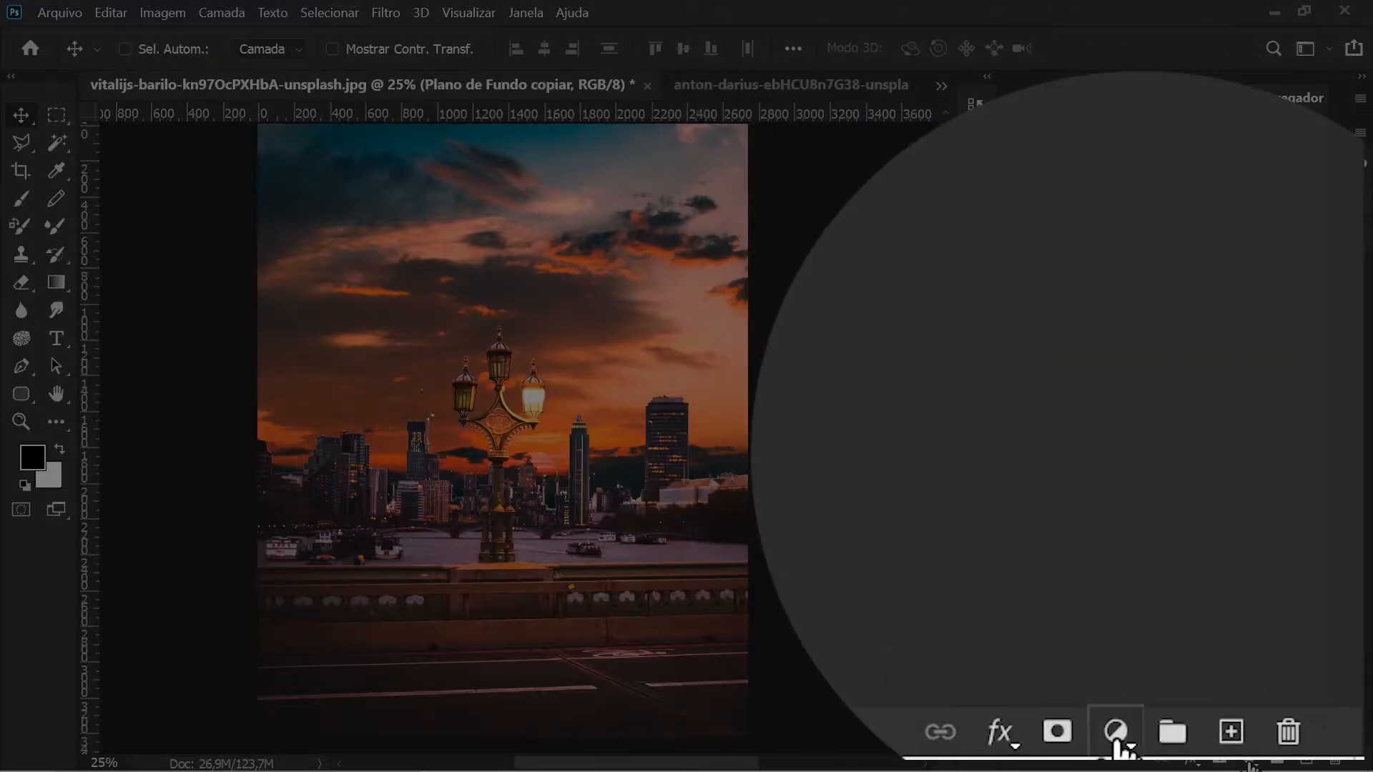
pyautogui.click(1249, 758)
pyautogui.click(1194, 509)
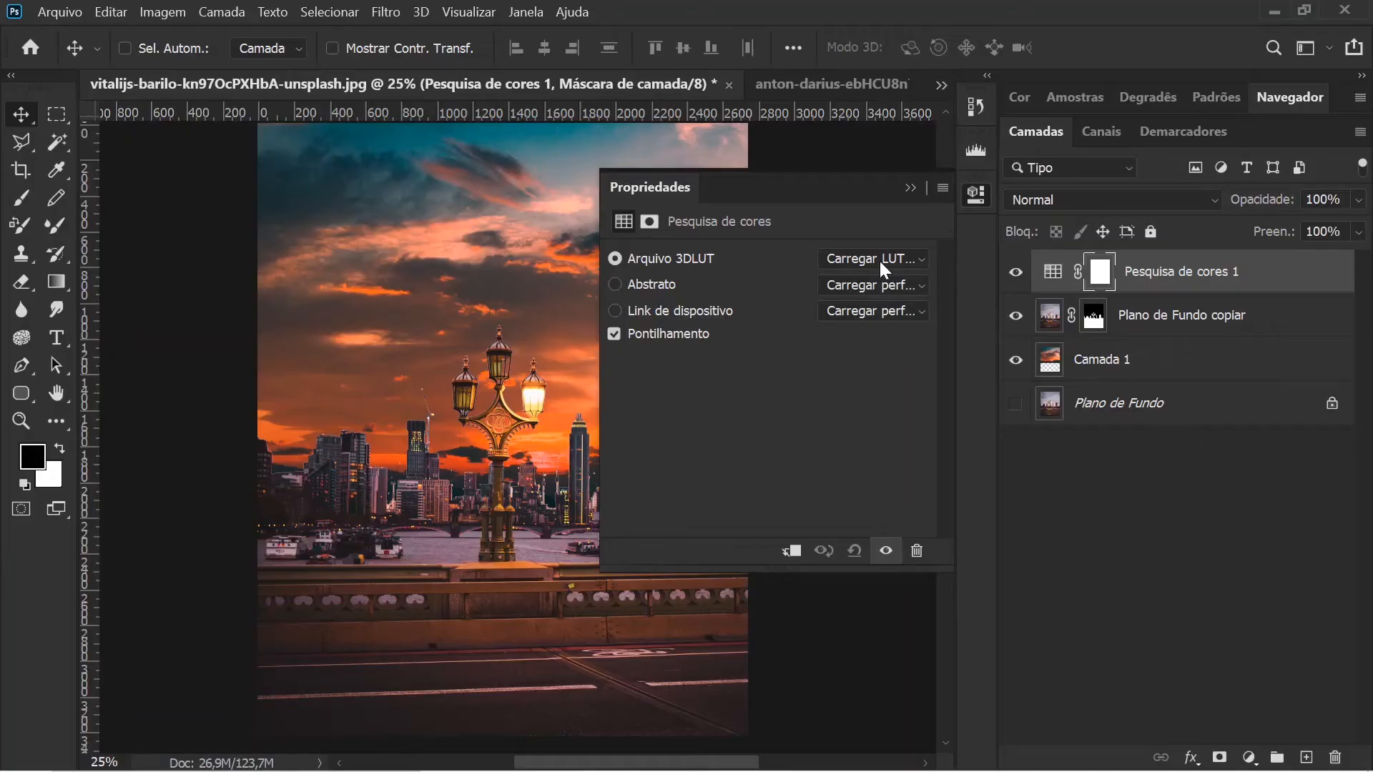
# Try the DropBlues.3DL preset, and set the adjustment's 3DLUT file to FallColors.look
pyautogui.click(884, 264)
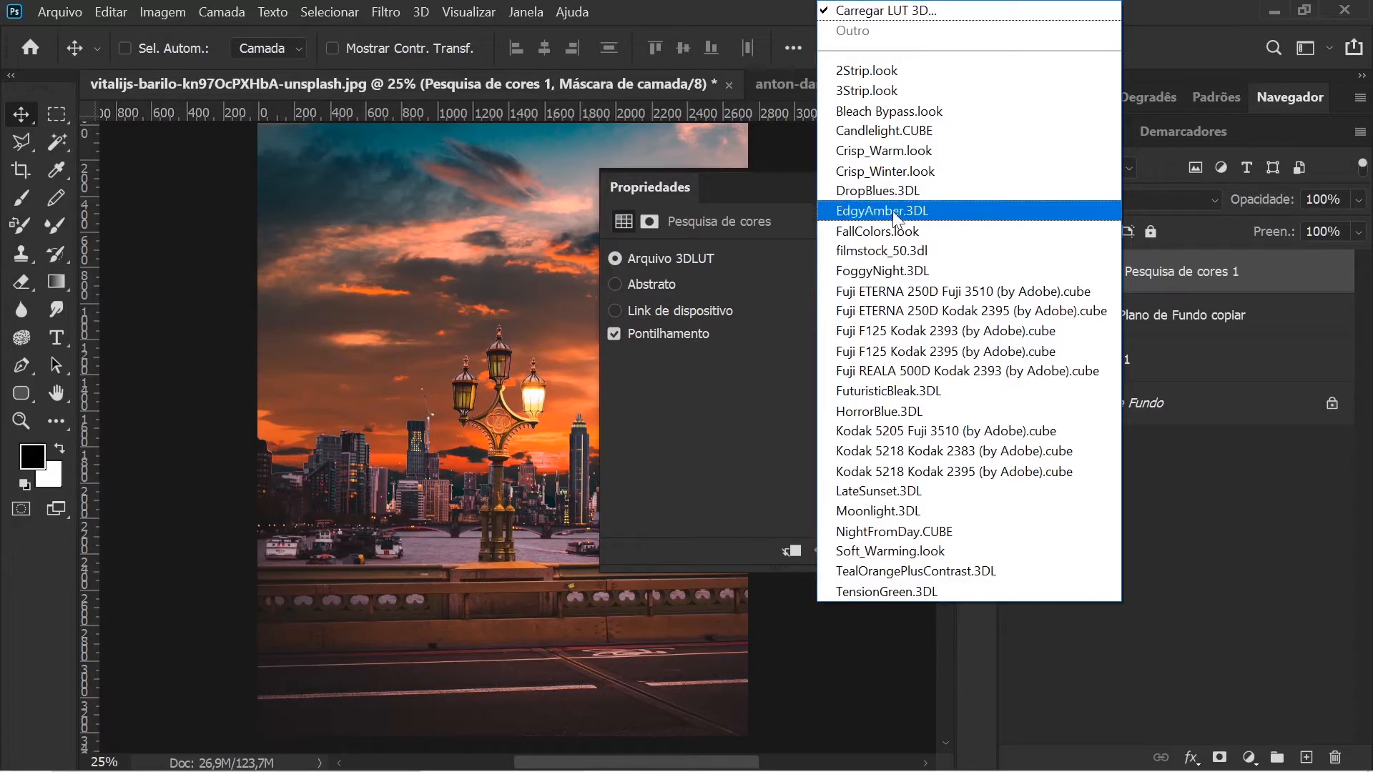
pyautogui.click(955, 202)
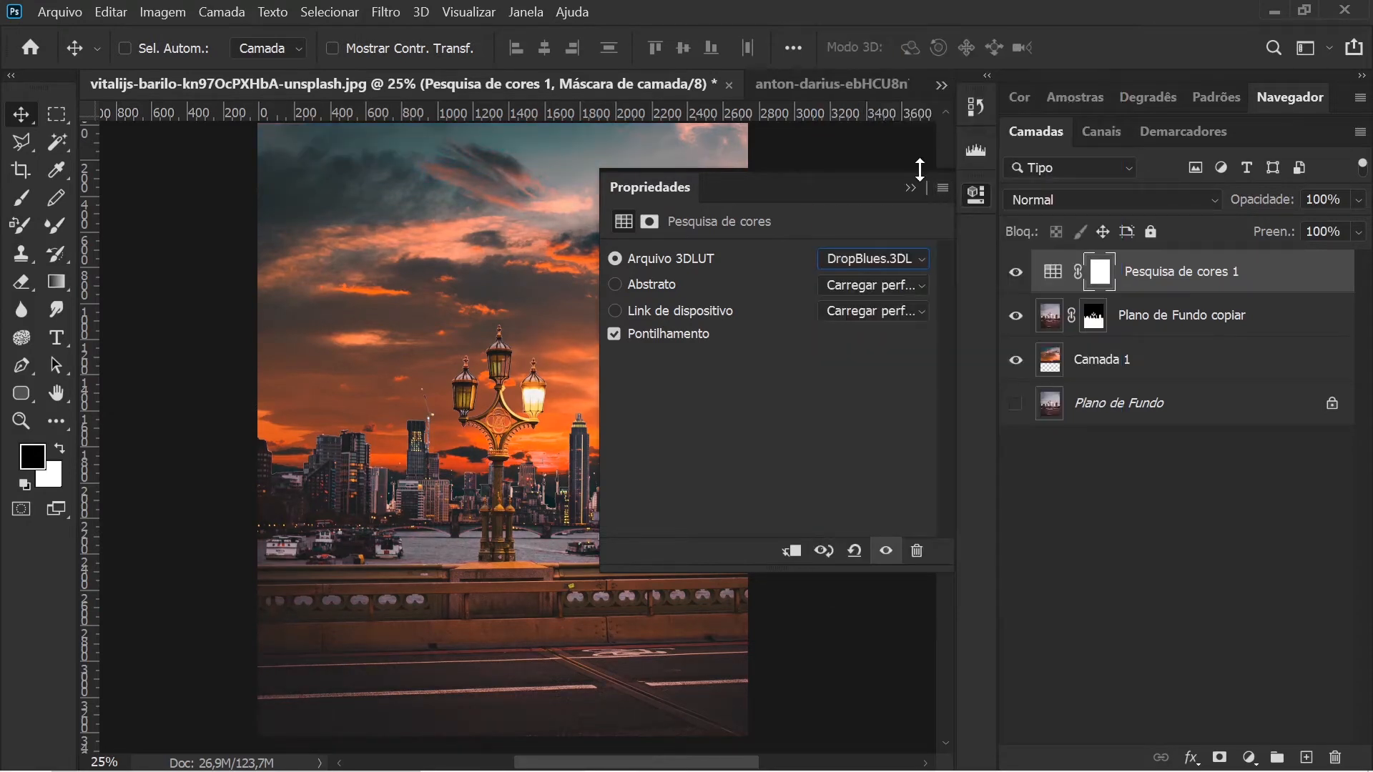
pyautogui.click(879, 259)
pyautogui.click(930, 236)
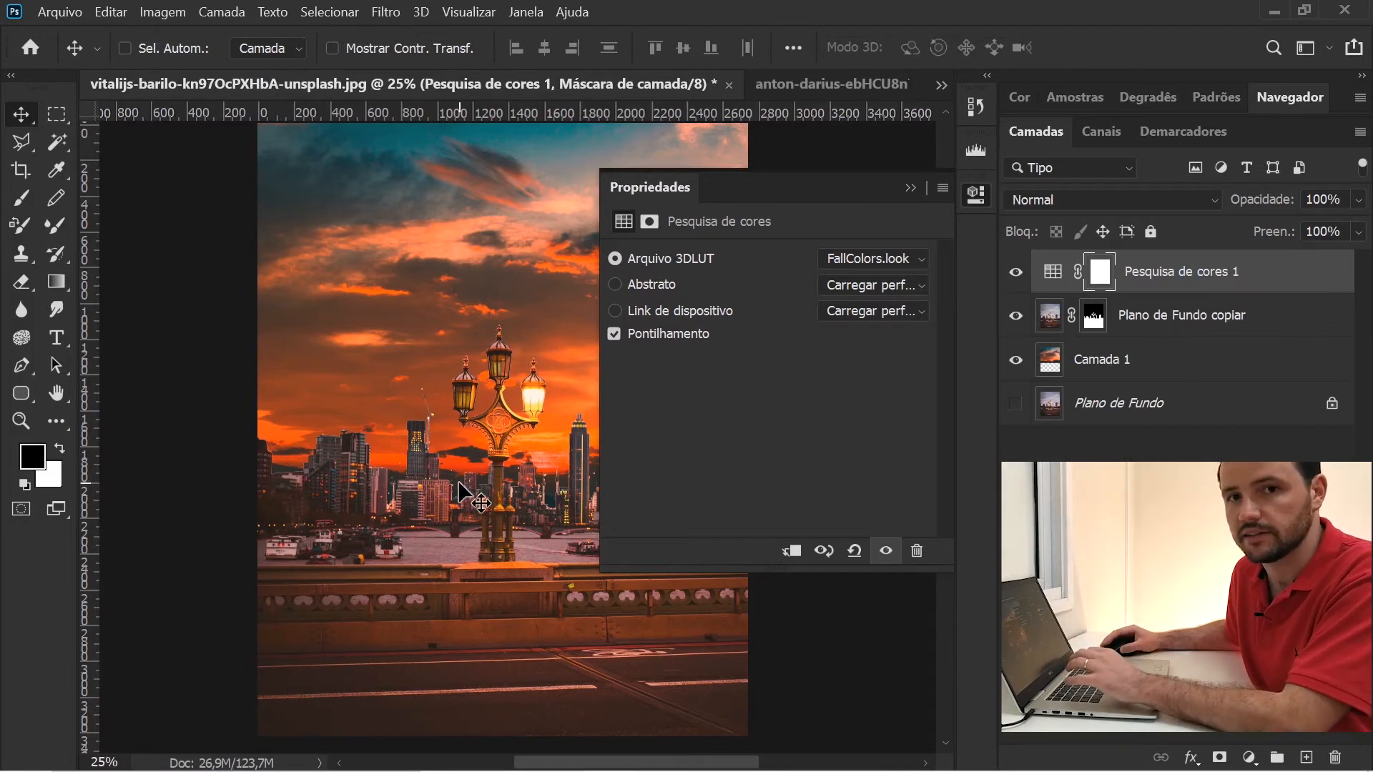
# Clip the colour lookup adjustment to the Plano de Fundo copiar layer and close its properties
pyautogui.click(788, 552)
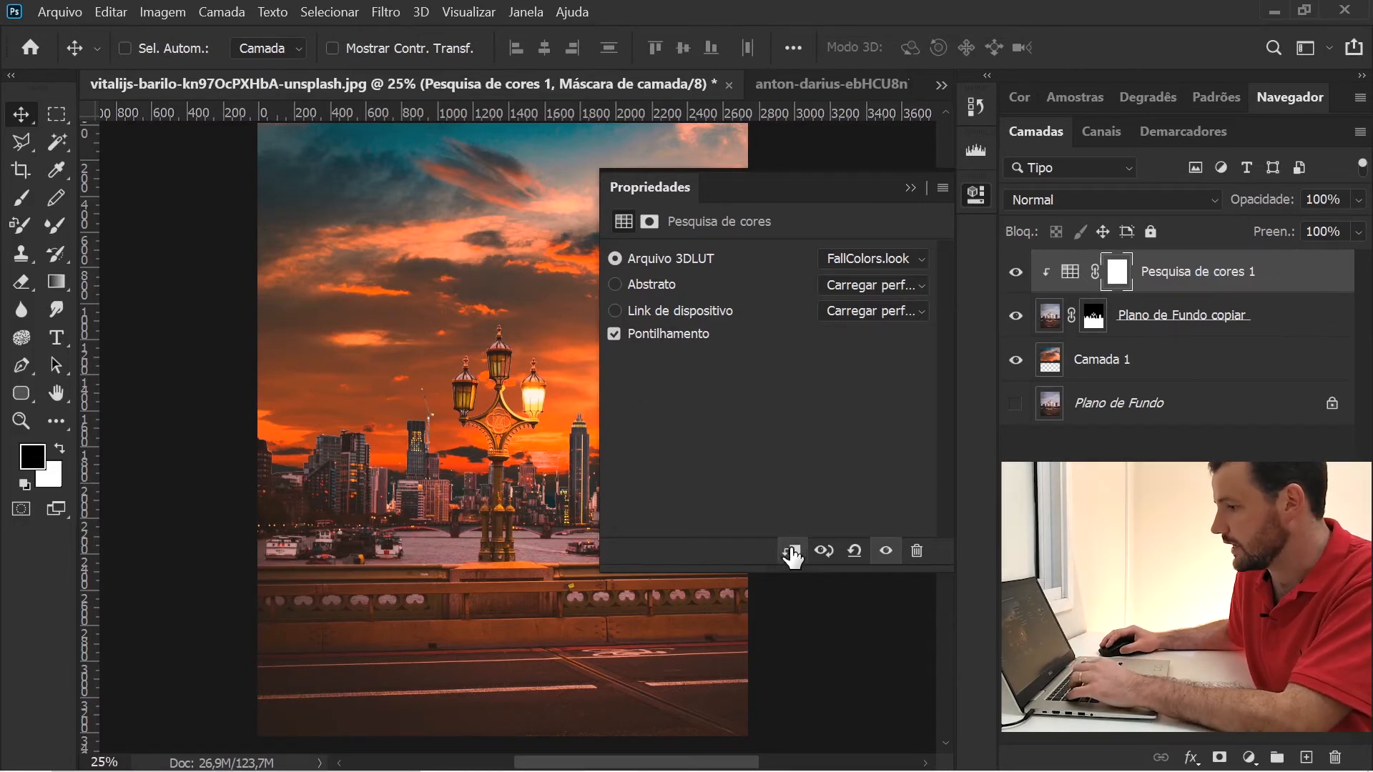
pyautogui.click(978, 194)
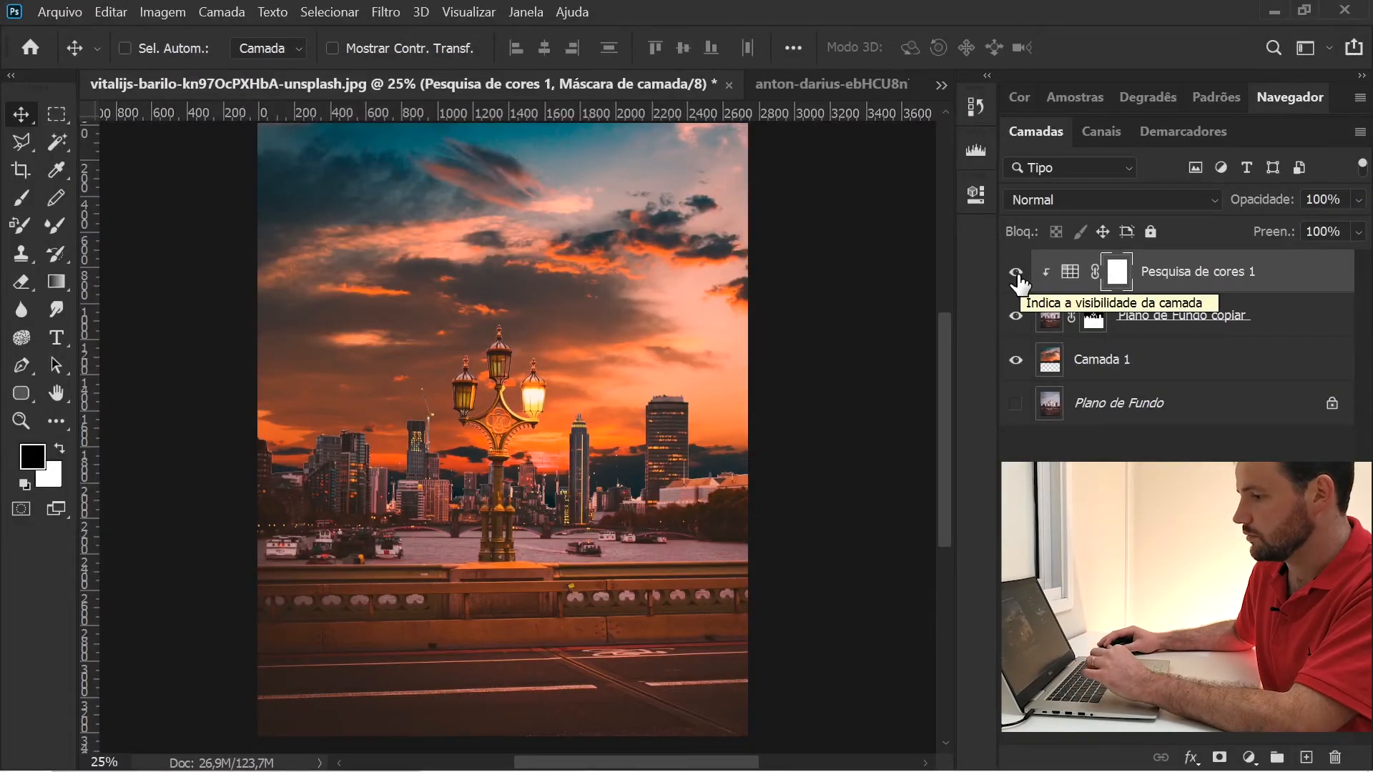
# Compare the city photo with and without the colour lookup by switching the adjustment layer's visibility off and on
pyautogui.click(1015, 273)
pyautogui.click(1016, 273)
pyautogui.click(1015, 274)
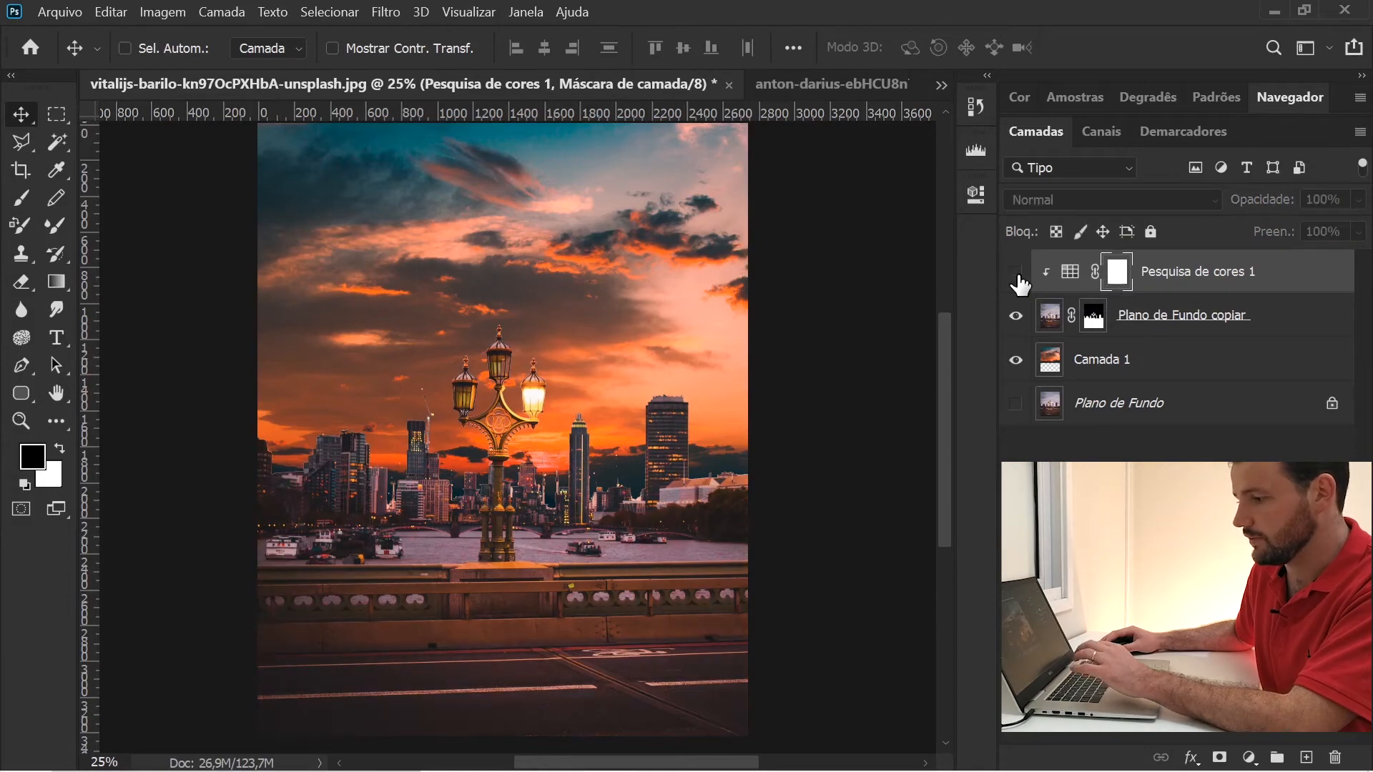
pyautogui.click(1015, 273)
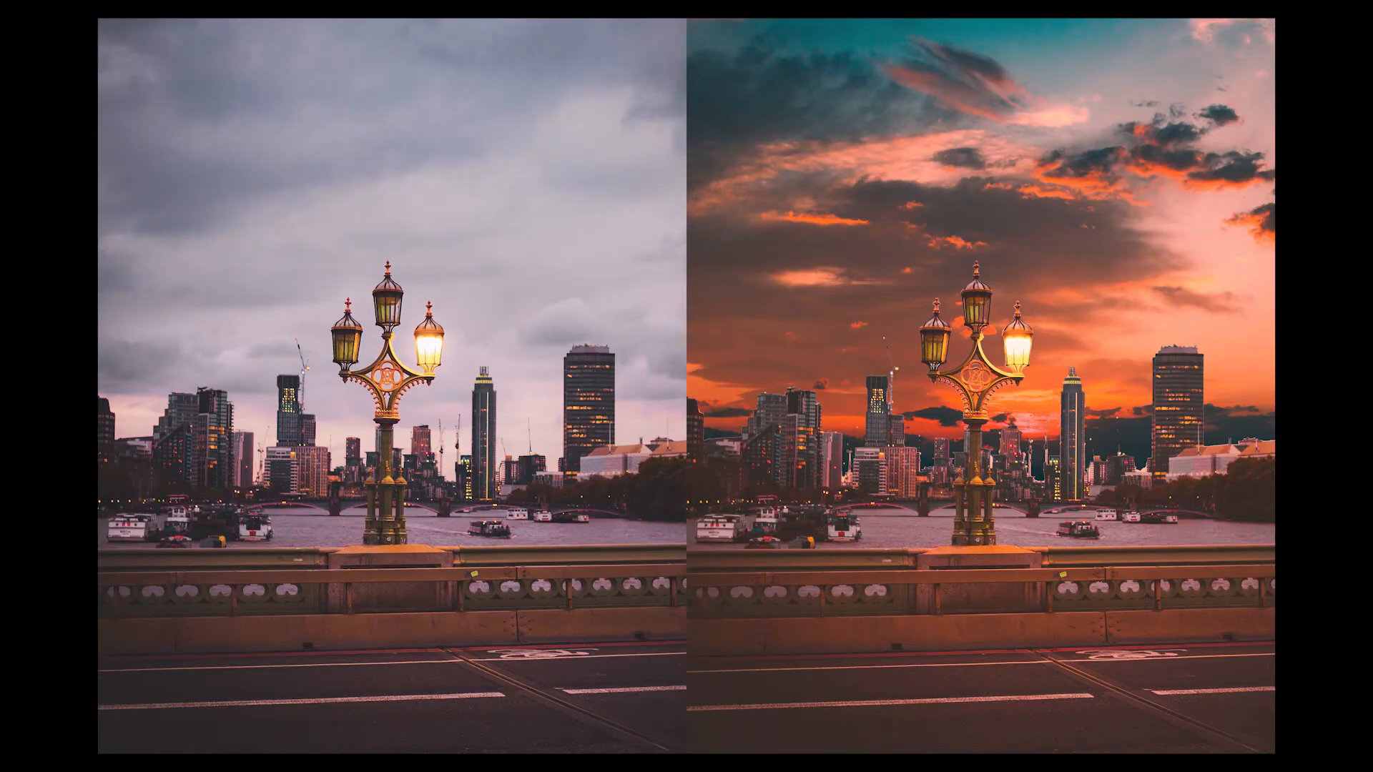